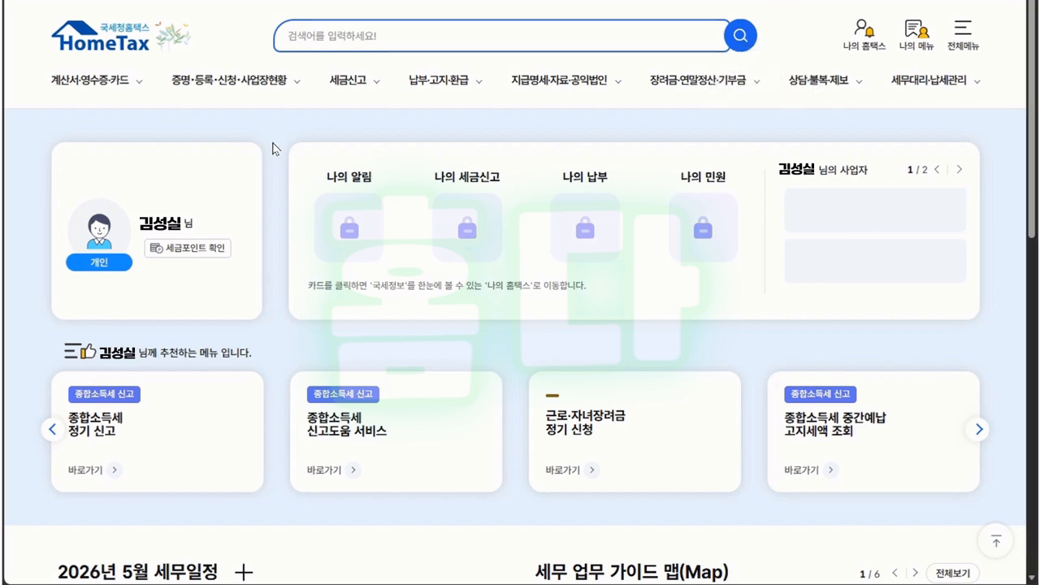
- Look up the payment statements (지급명세서(원천징수 내역)등 조회) for income year 2025 in 나의 홈택스
left_click(863, 37)
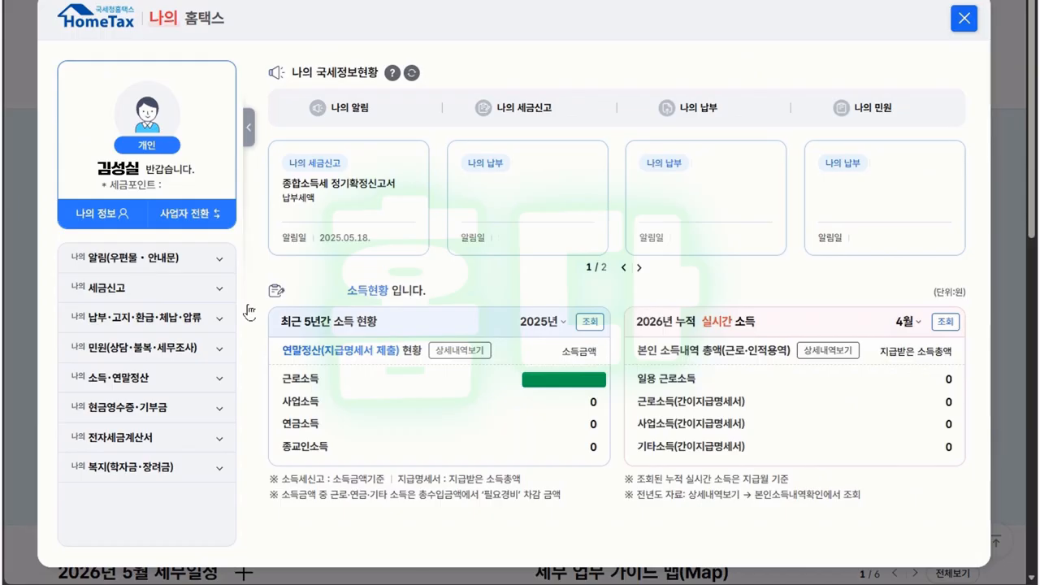
left_click(218, 378)
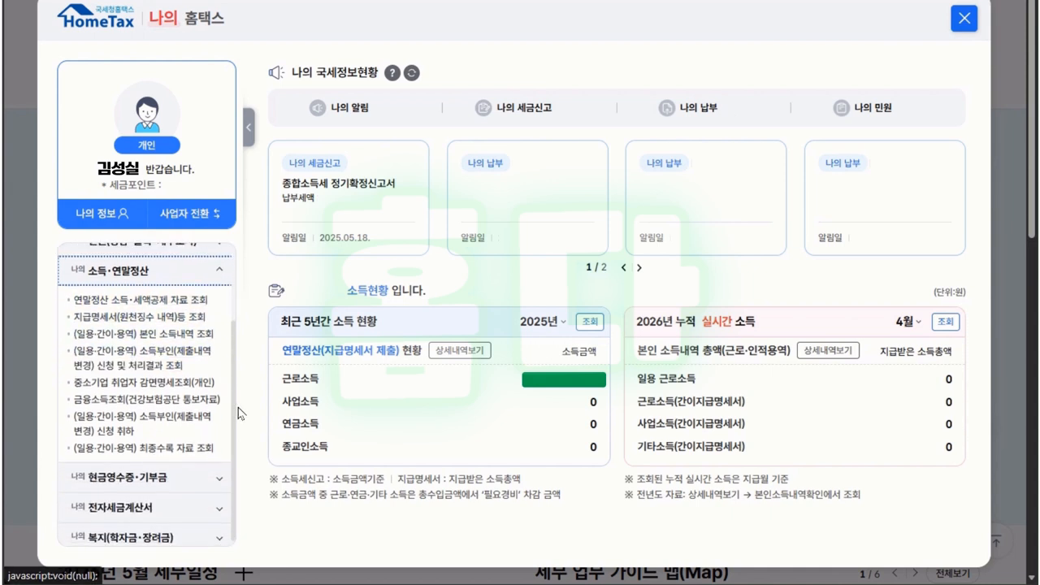
left_click(198, 322)
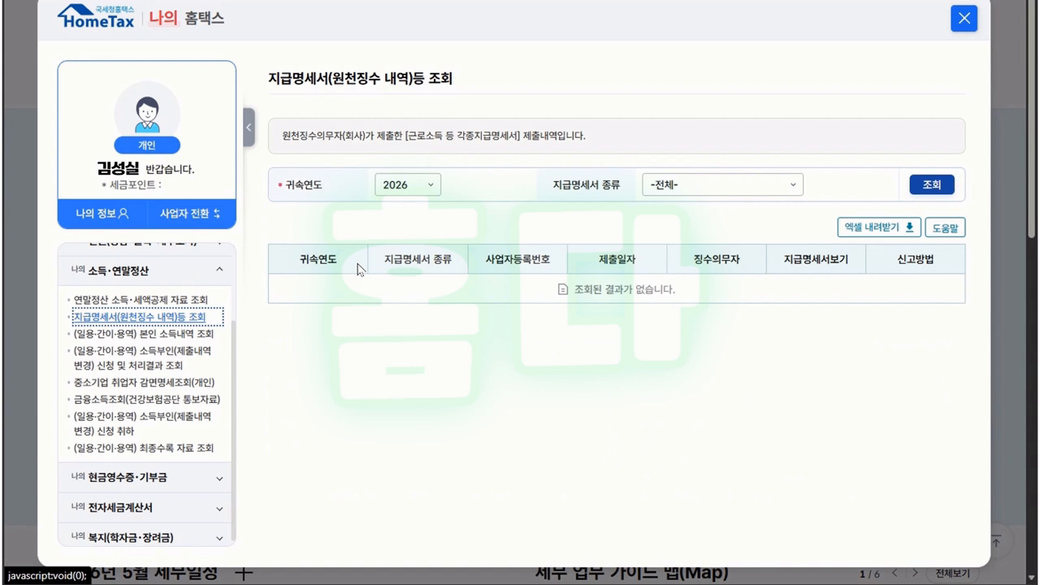
left_click(430, 184)
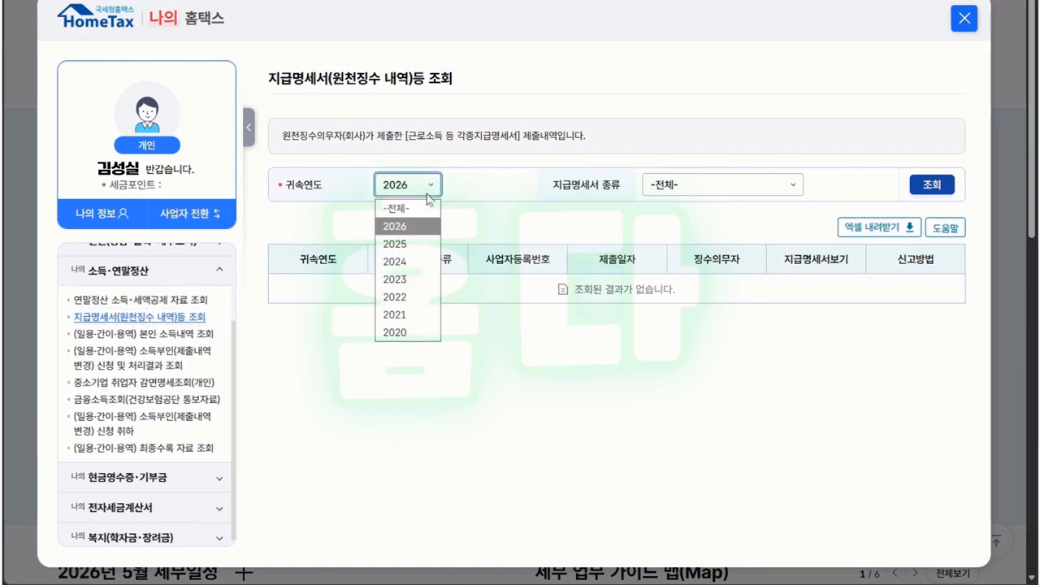
left_click(424, 244)
left_click(942, 189)
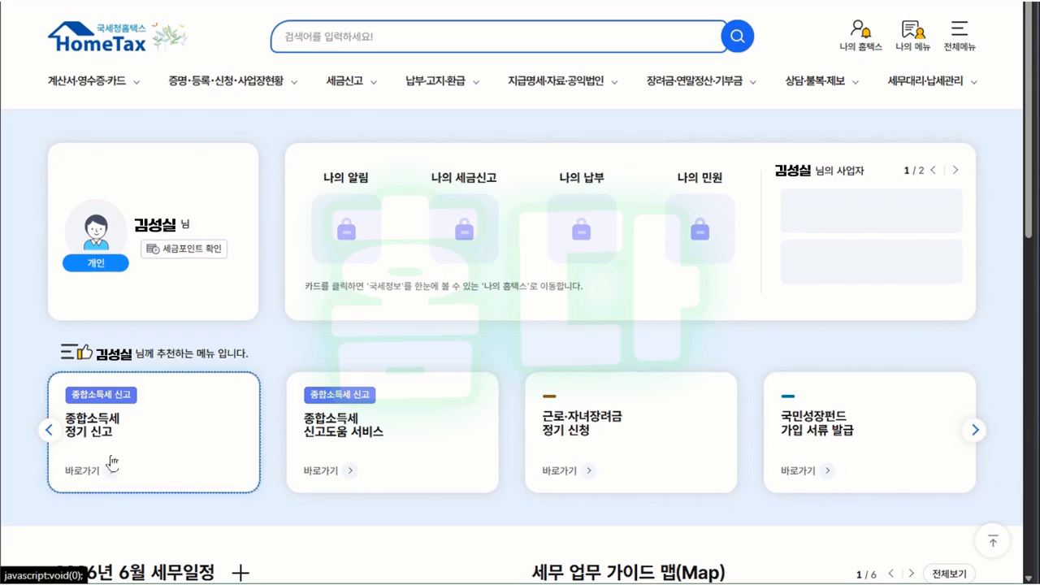
- Start a 종합소득세 일반 신고 as 정기신고 and complete its basic information with the verified resident registration number
left_click(113, 463)
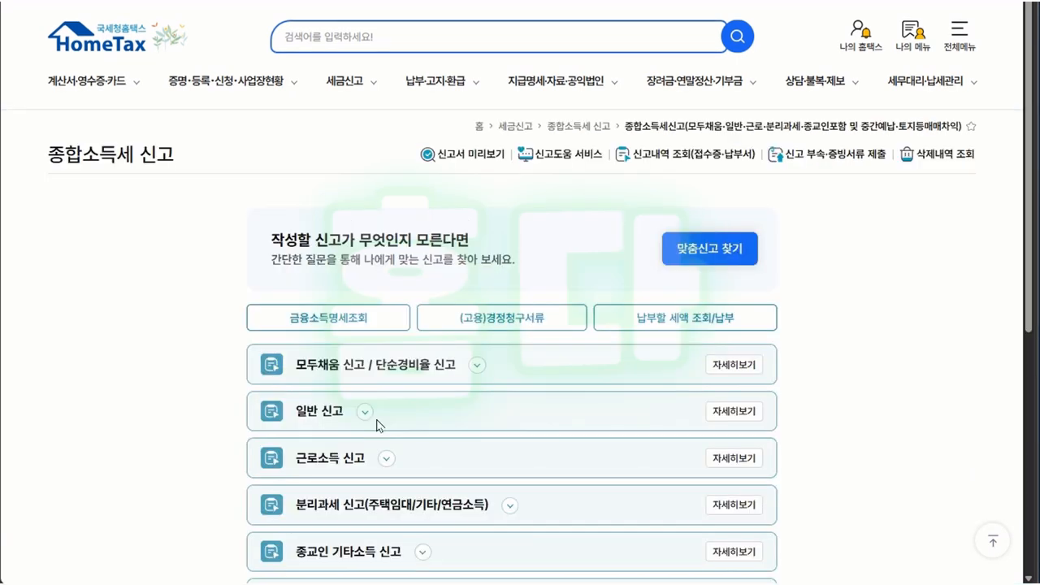
left_click(365, 412)
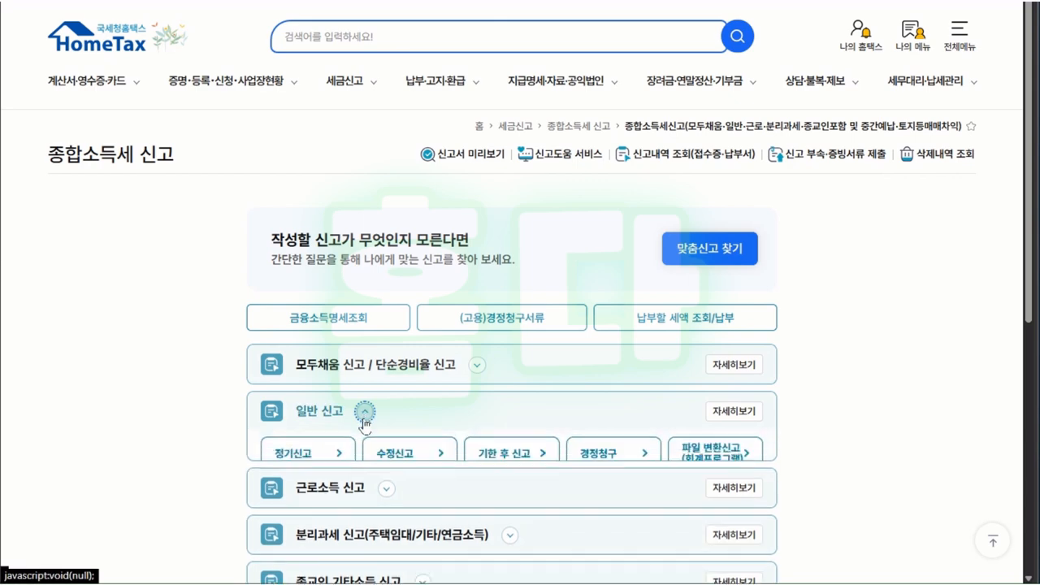
left_click(324, 463)
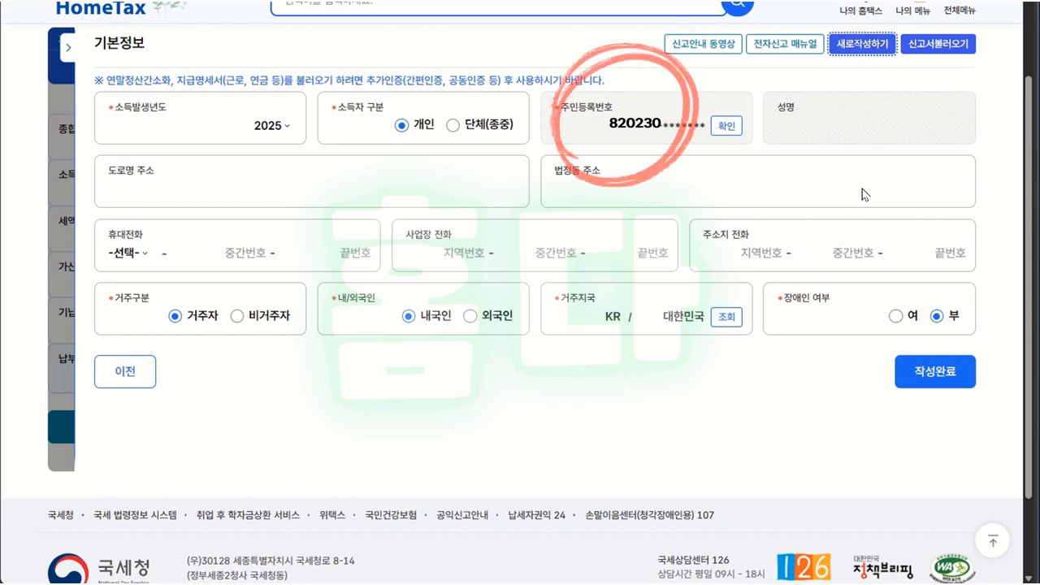
left_click(725, 126)
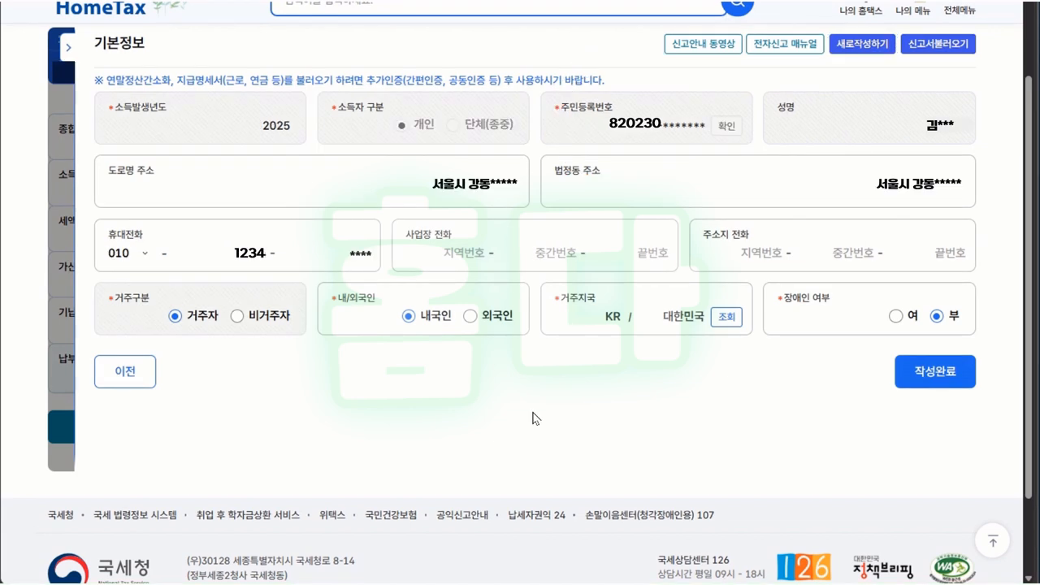
left_click(934, 382)
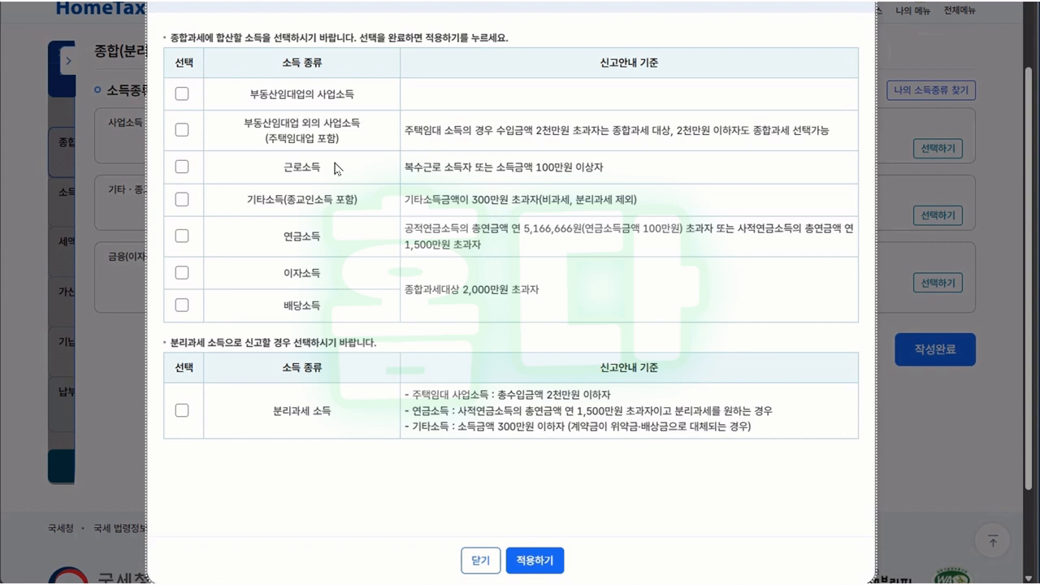
- Apply 근로소득 and 연금소득 as the income types to include in comprehensive taxation
left_click(182, 167)
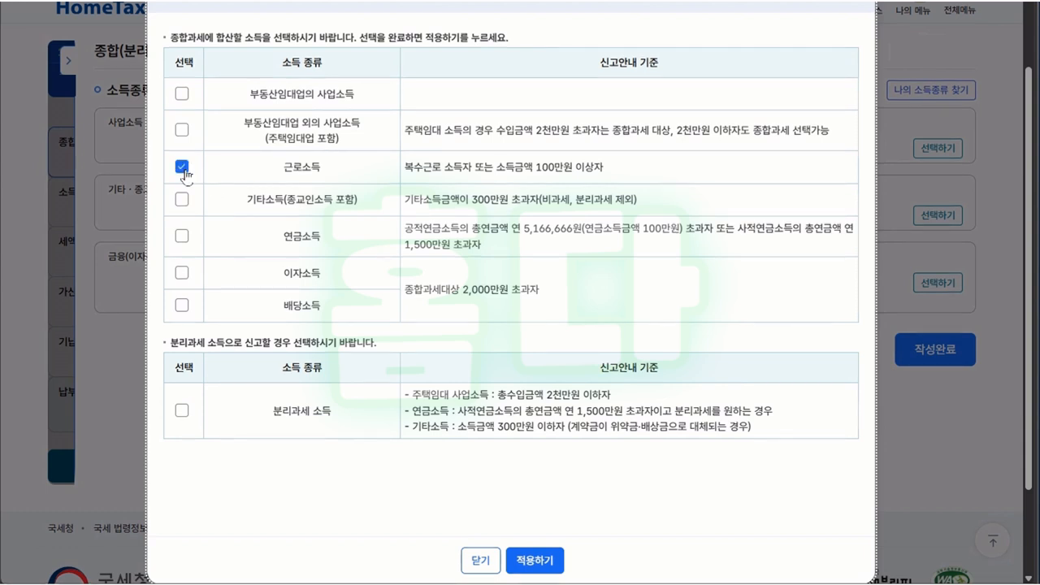
left_click(181, 235)
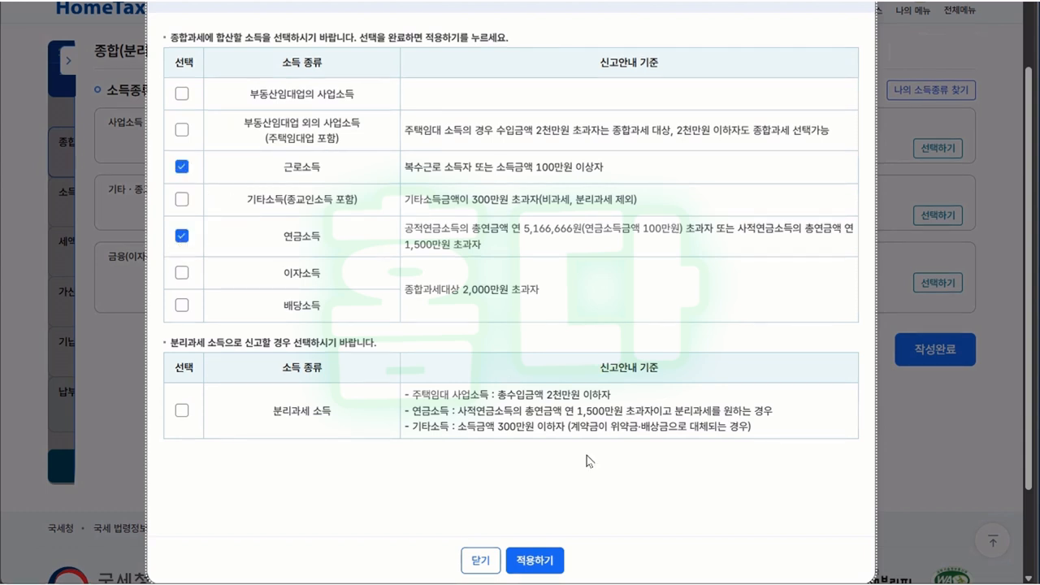
left_click(537, 560)
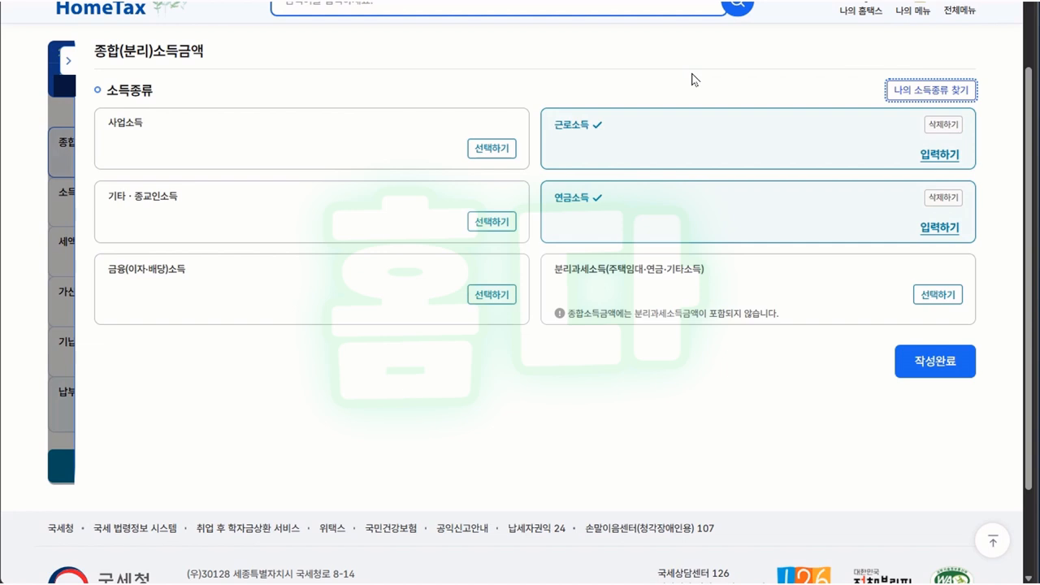
- Import the main employer's record held by the National Tax Service into the 근로소득 entry
left_click(935, 165)
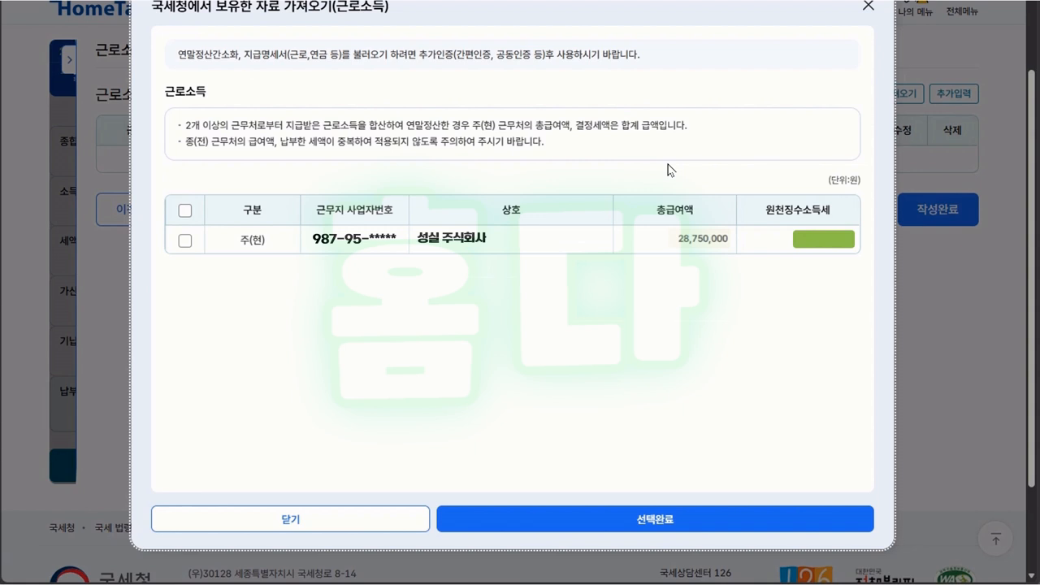
left_click(183, 240)
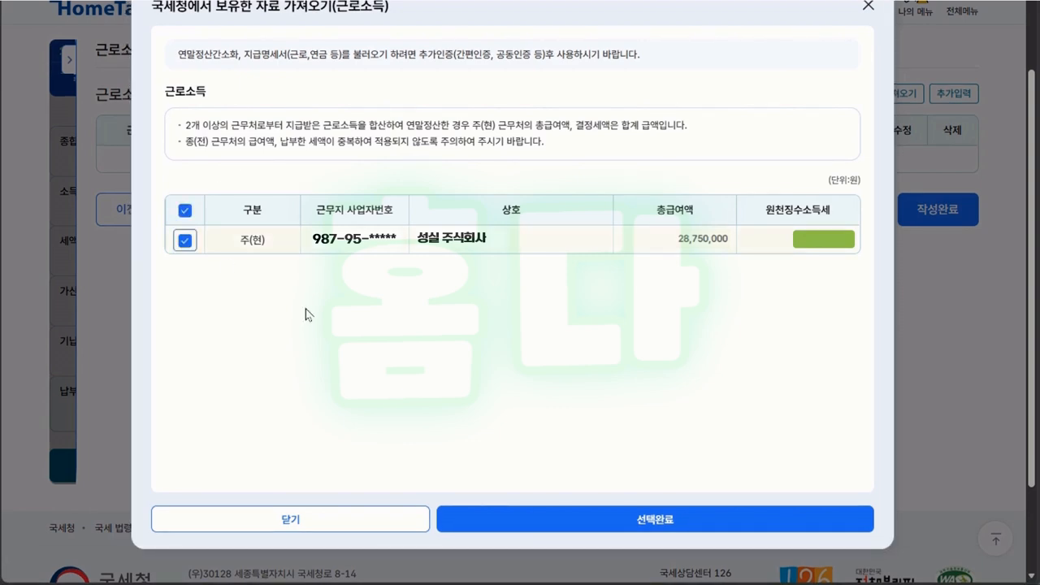
left_click(678, 521)
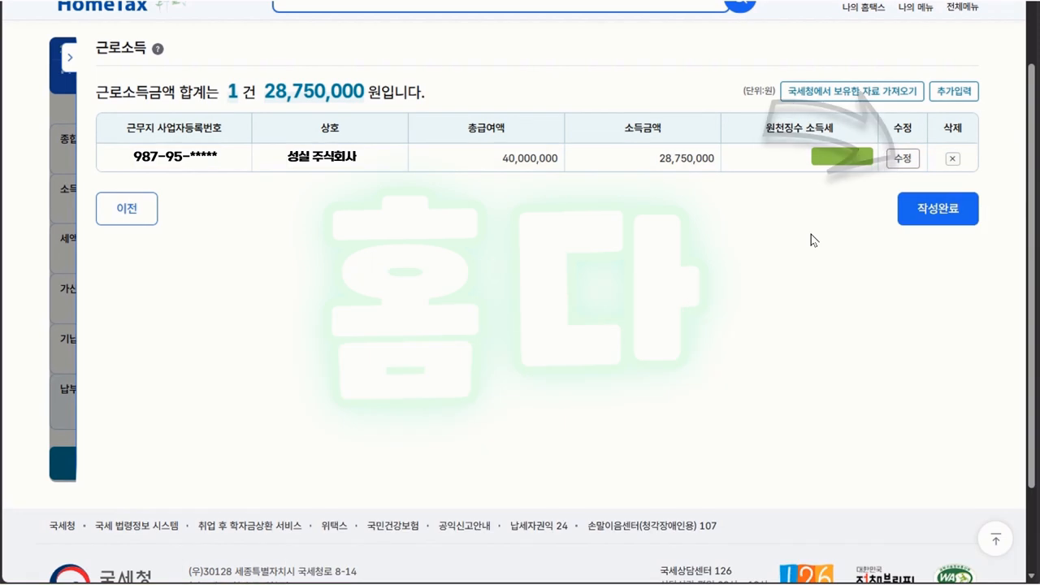
- Set the 총급여액 of the imported 근로소득 record to 45,000,000 and complete the 근로소득 section
left_click(902, 159)
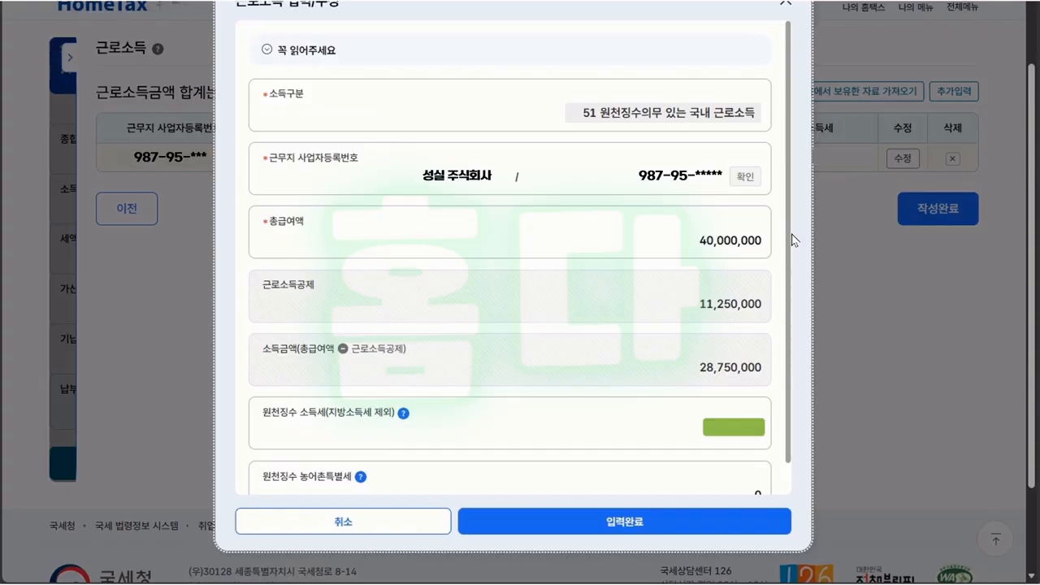
left_click(762, 244)
type("4")
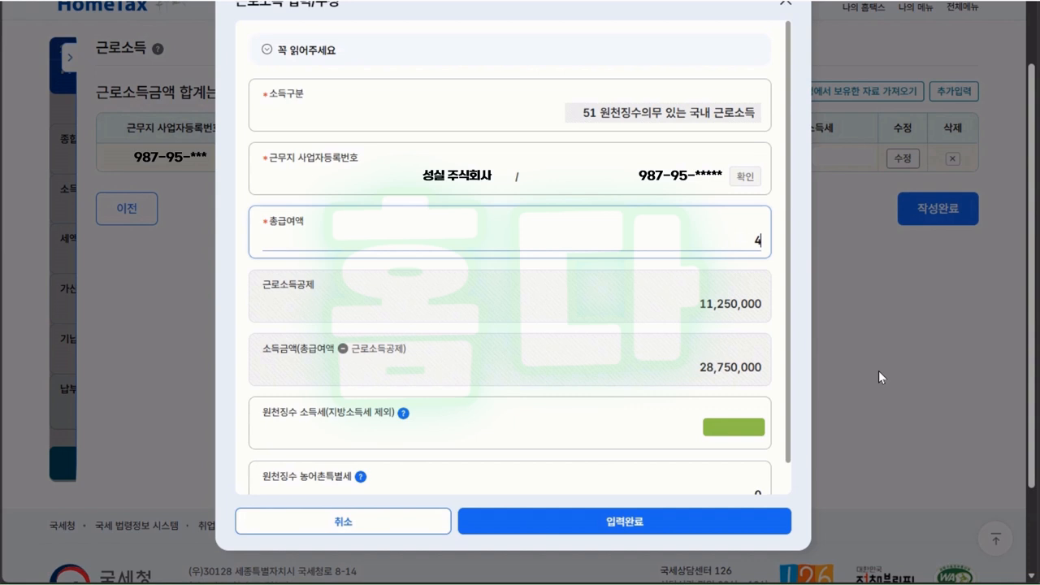
type("5000000")
left_click(781, 276)
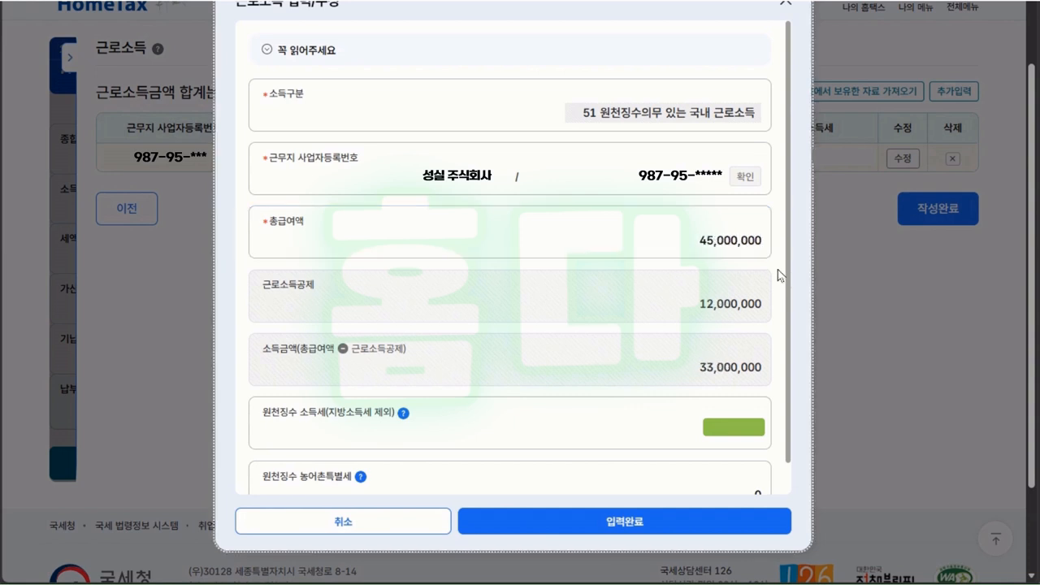
left_click(719, 520)
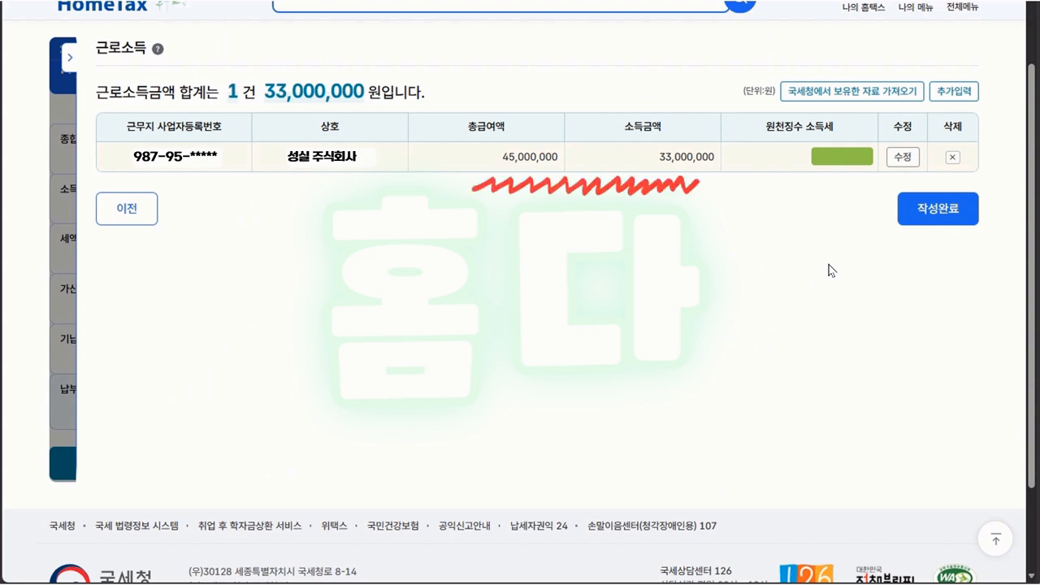
left_click(931, 212)
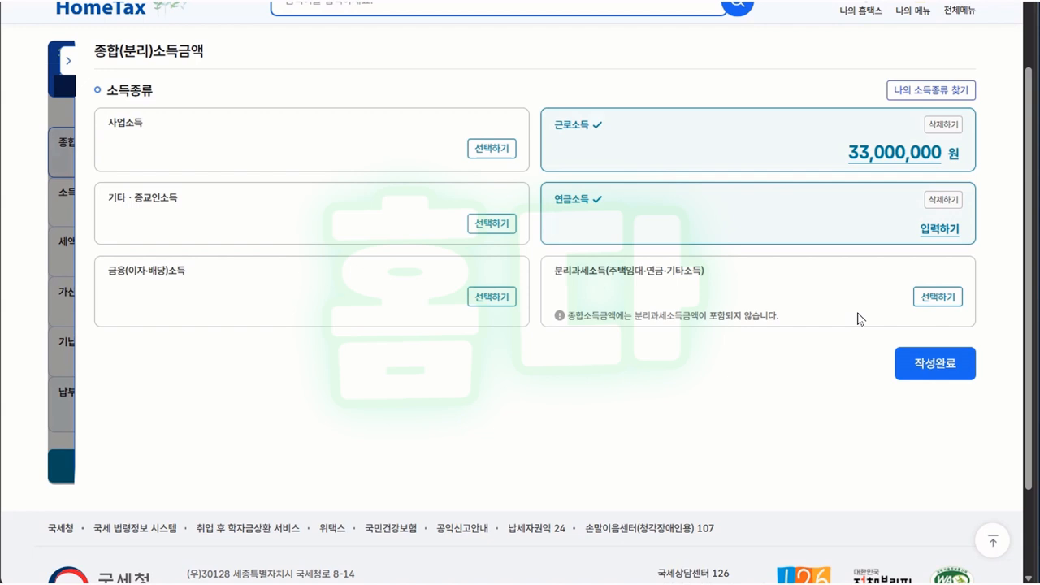
- Open the 연금소득 entry and check the National Tax Service data for pension records to import
left_click(936, 230)
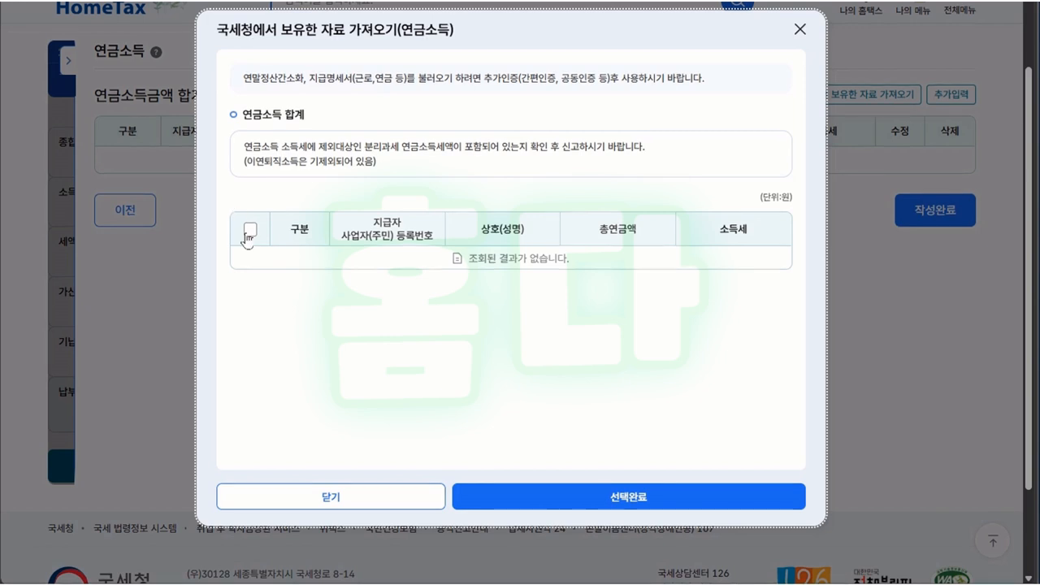
left_click(246, 230)
left_click(277, 314)
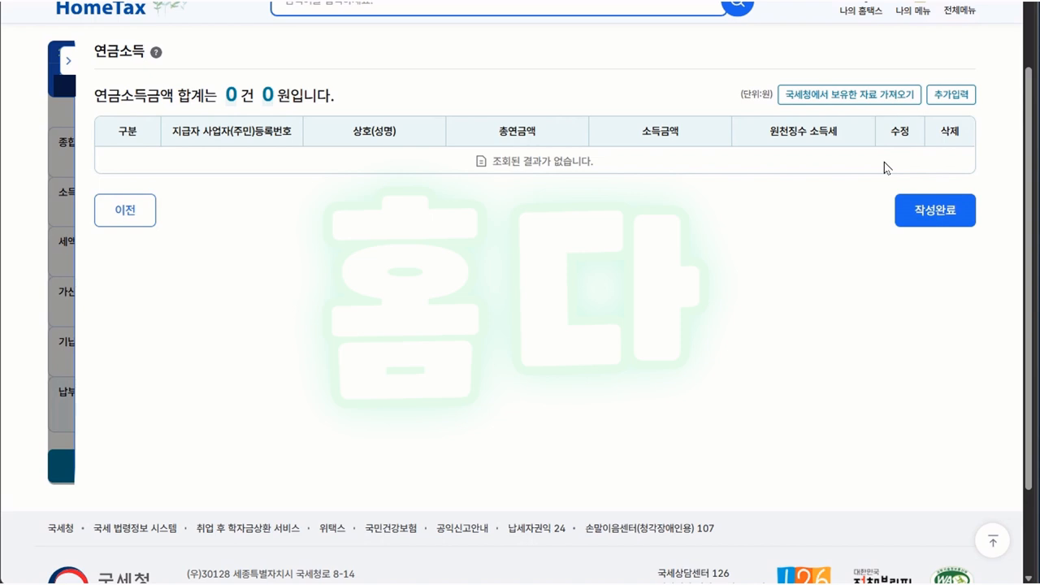
- Add a 66 연금소득 entry manually with the payer's business registration number and a 총연금액 of 20,000,000
left_click(964, 95)
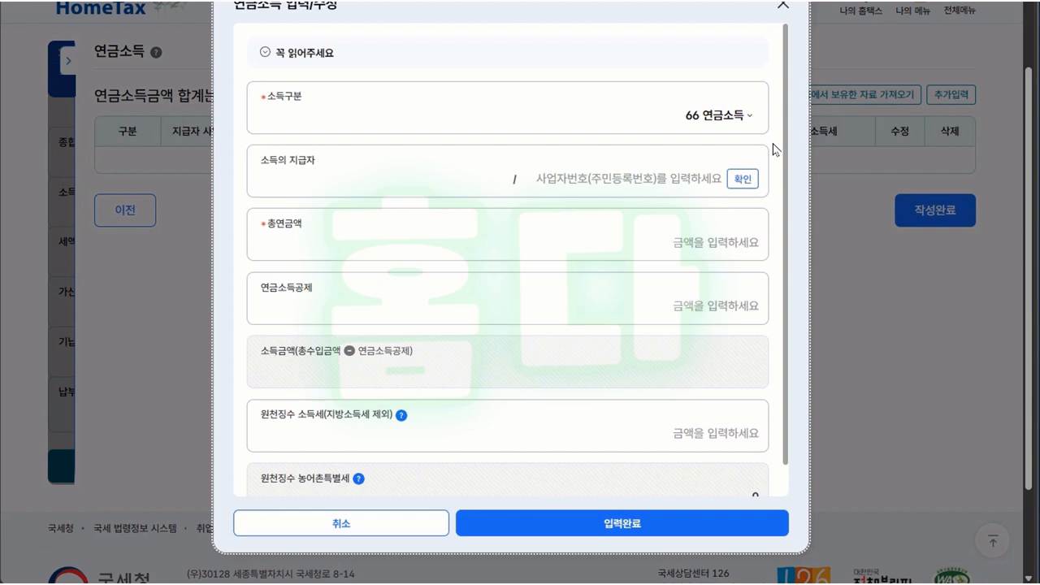
left_click(693, 177)
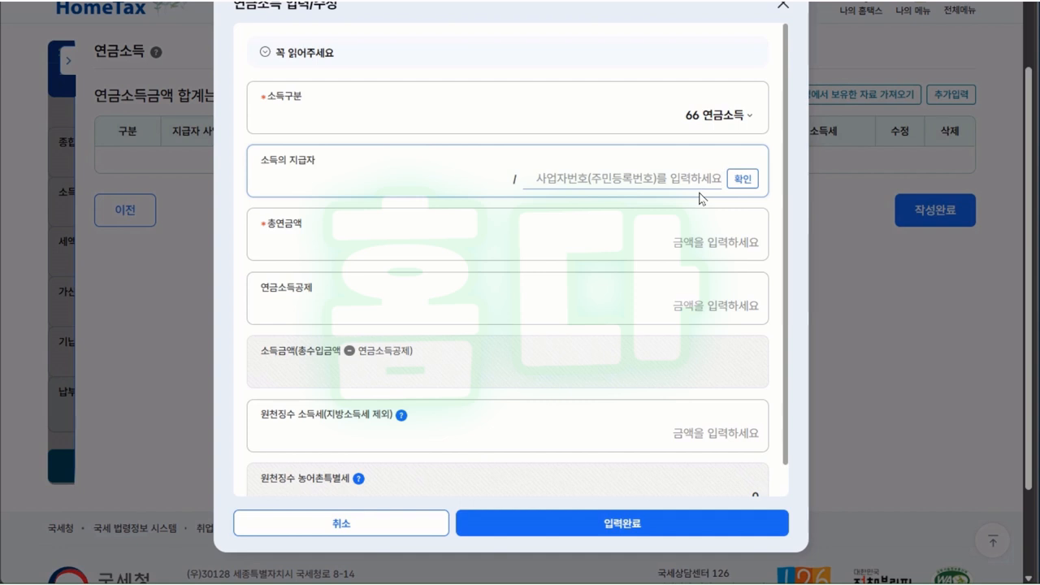
type("7")
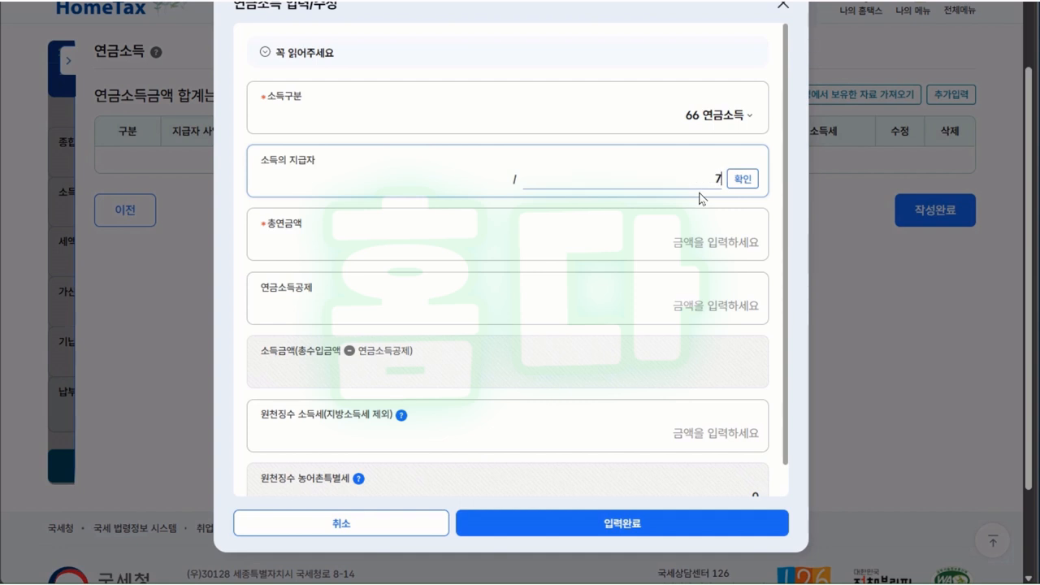
left_click(734, 242)
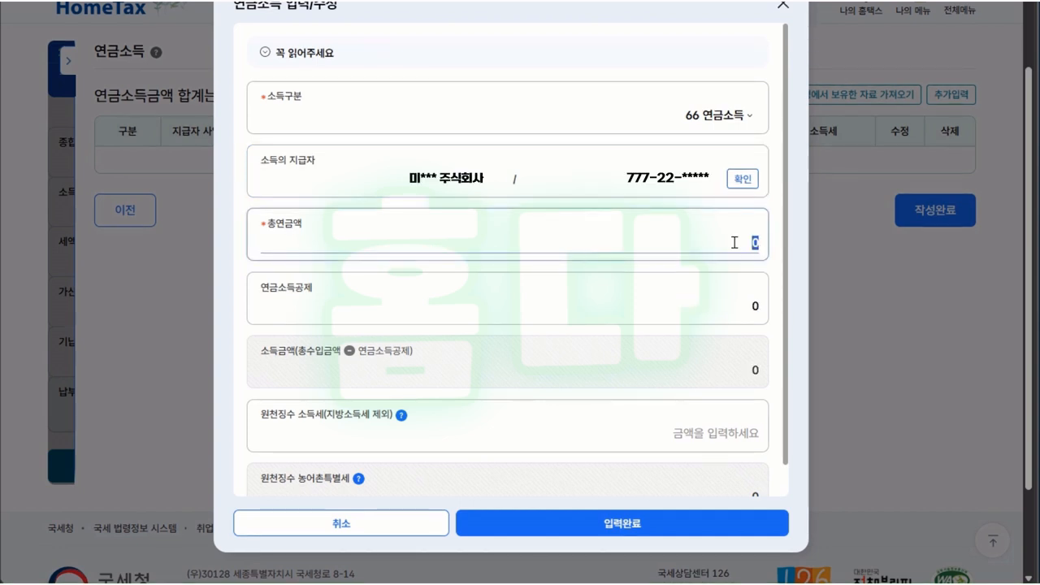
type("20,000,")
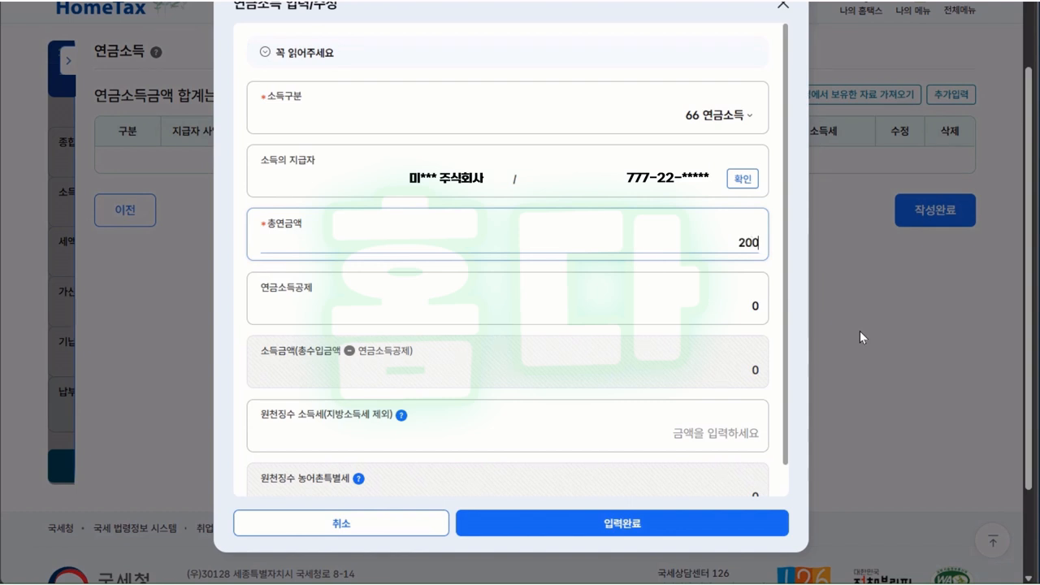
type("00000")
left_click(778, 276)
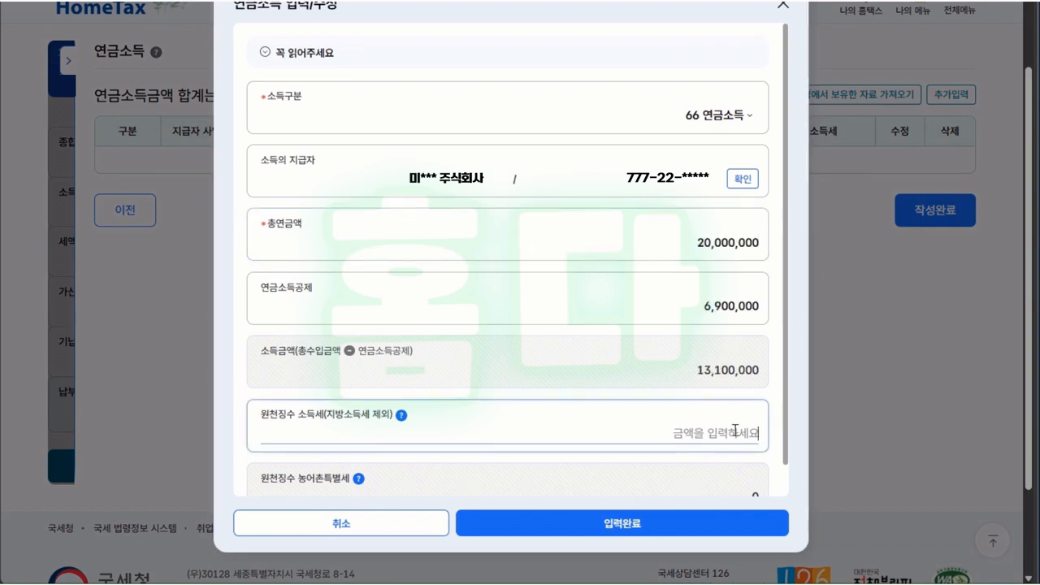
- Set the pension entry's 원천징수 소득세 to 500,000, save it and complete the 연금소득 section
left_click(767, 413)
type("500000")
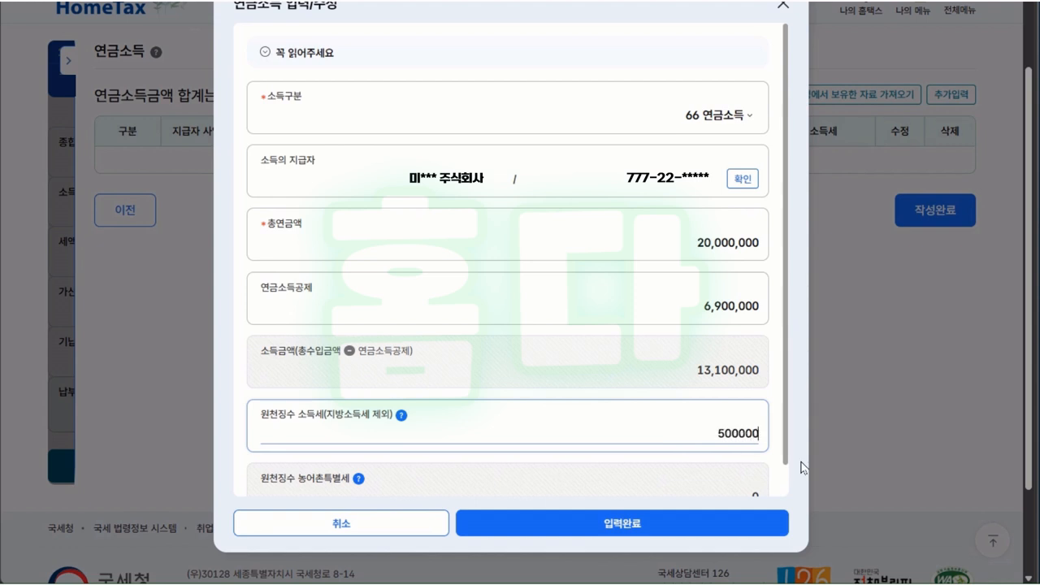
left_click(779, 451)
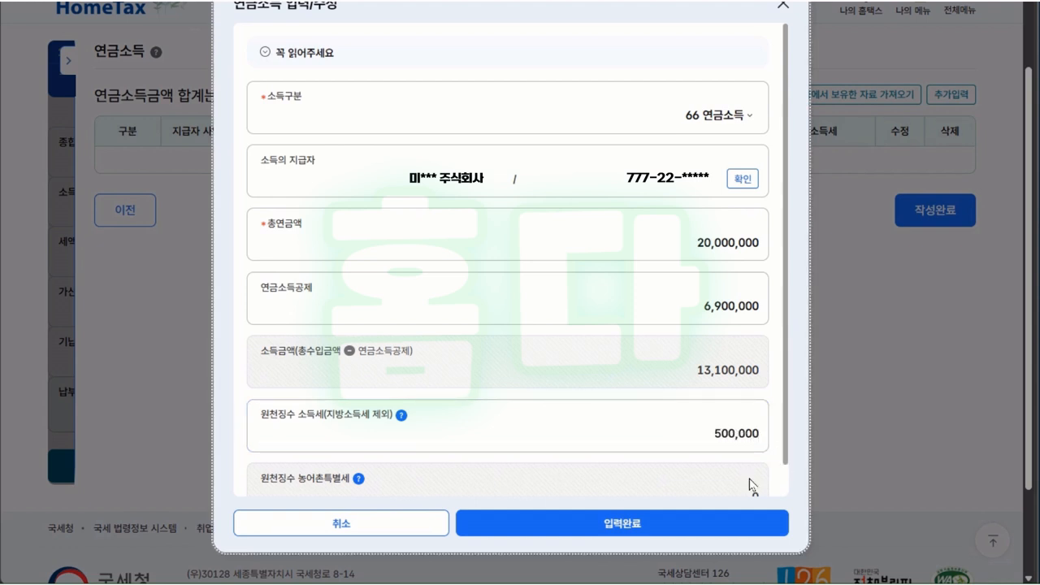
left_click(736, 536)
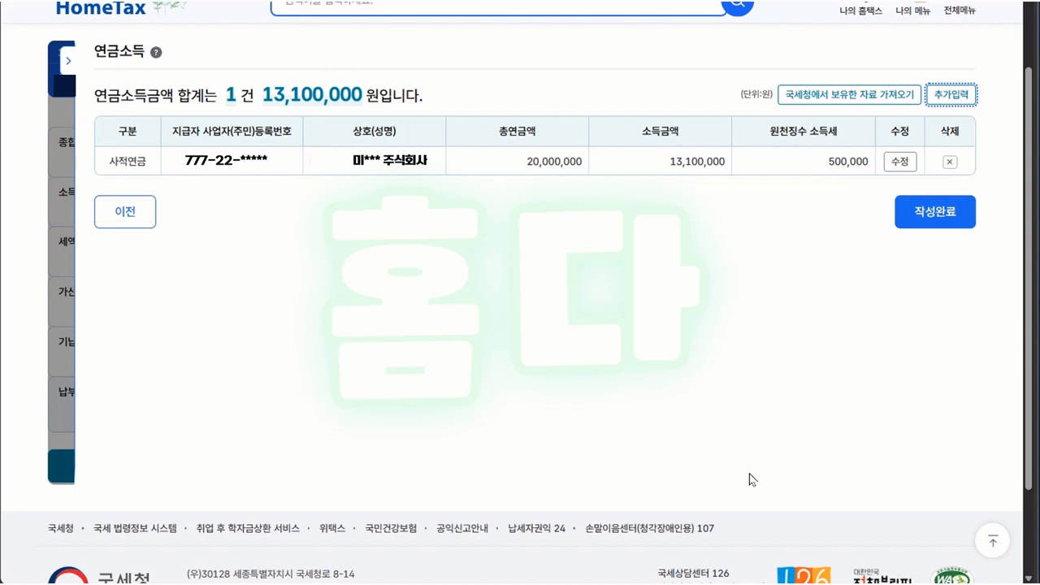
left_click(900, 277)
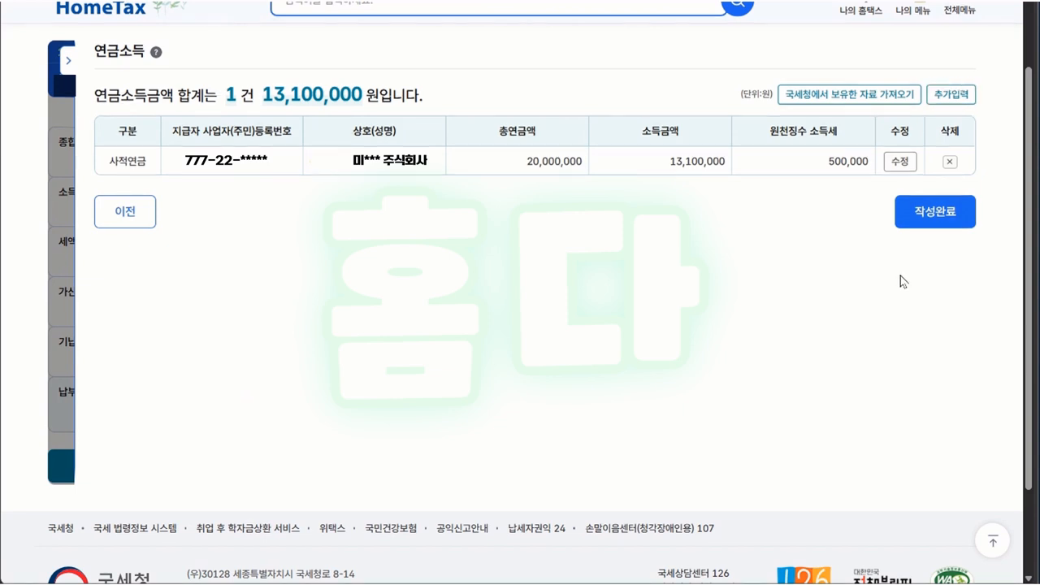
left_click(936, 212)
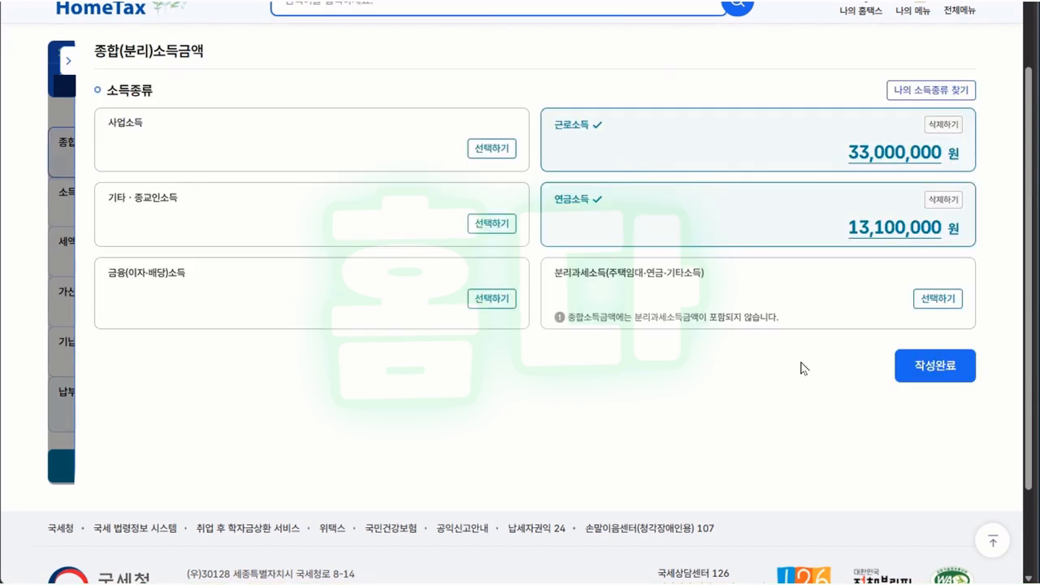